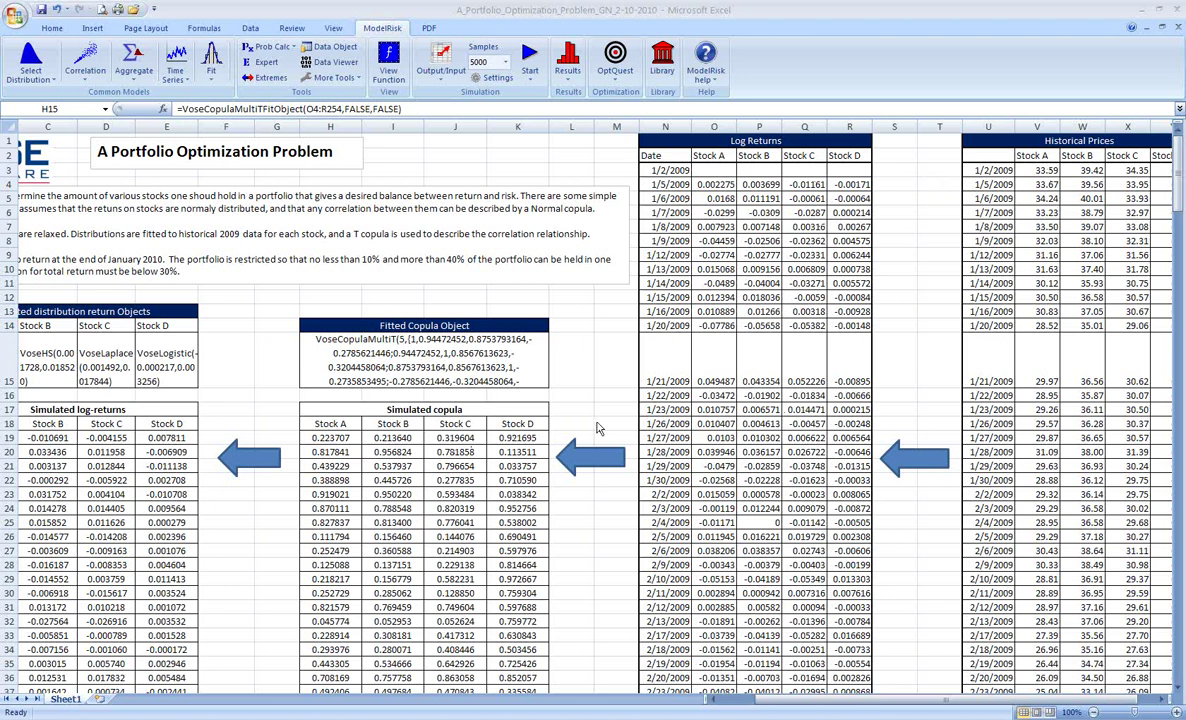
Step: Examine the simulated log-return formulas for Stocks A to D in the 1/4/2010 and 1/5/2010 rows
left_click(1178, 160)
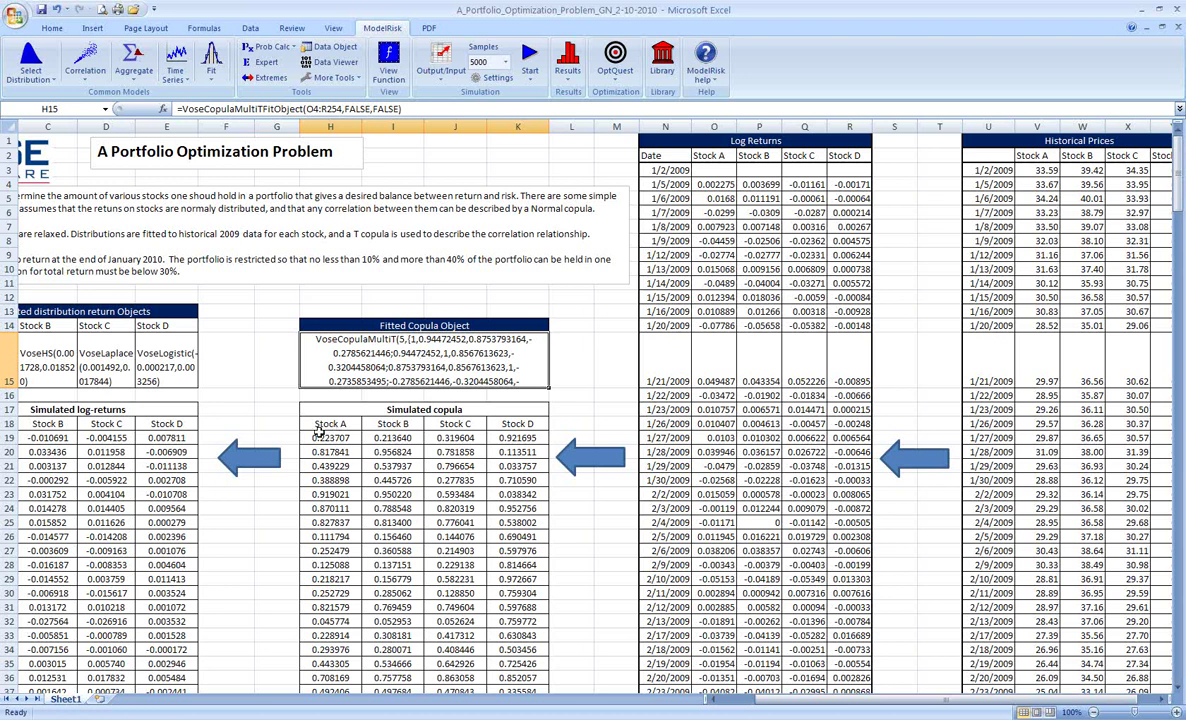
left_click_drag(936, 702, 918, 704)
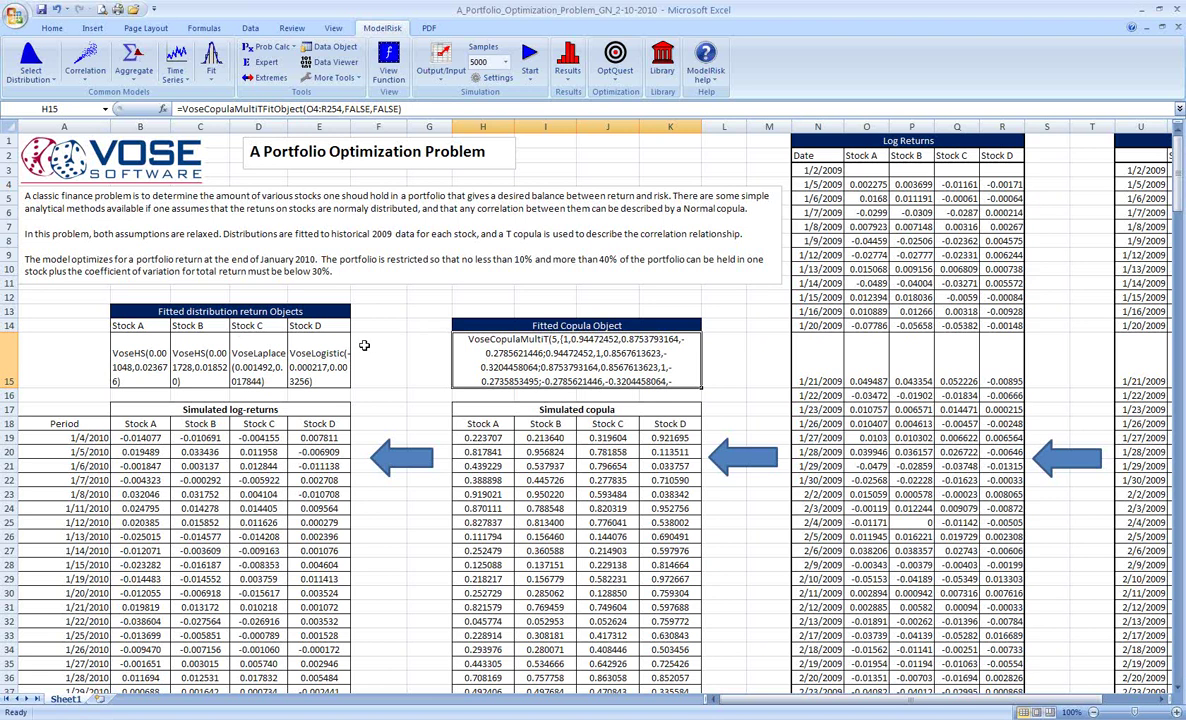
scroll(406, 407, "down", 2)
left_click(148, 352)
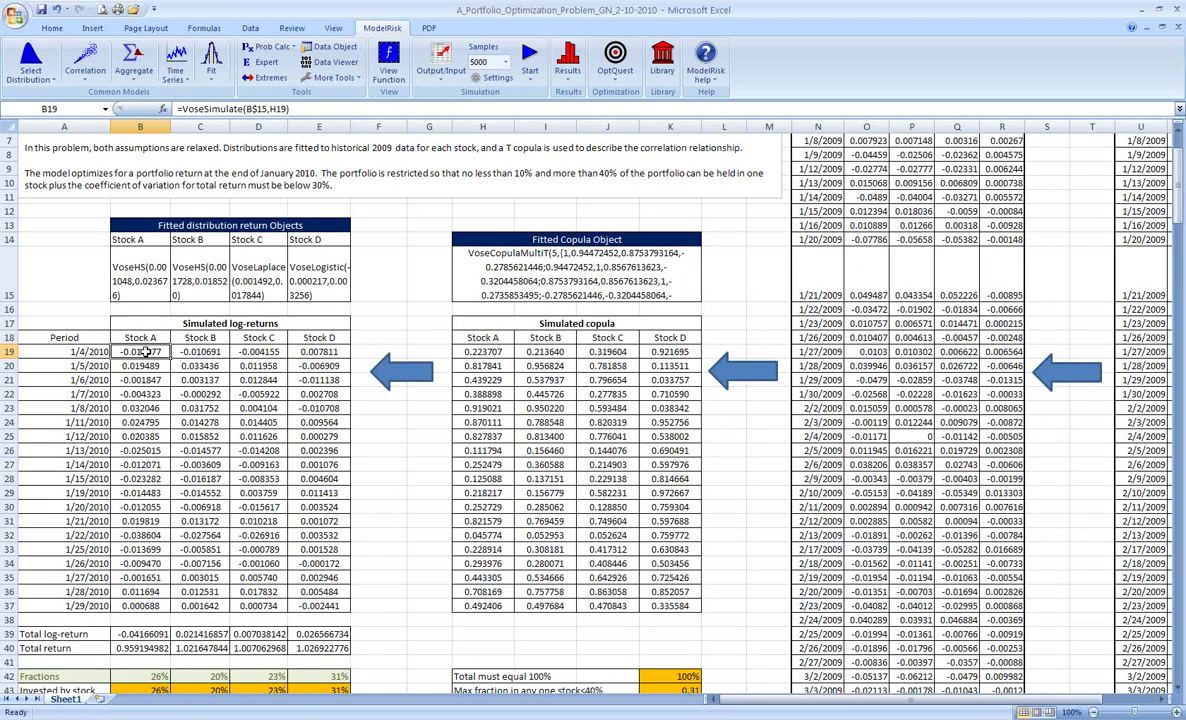
left_click_drag(148, 352, 319, 352)
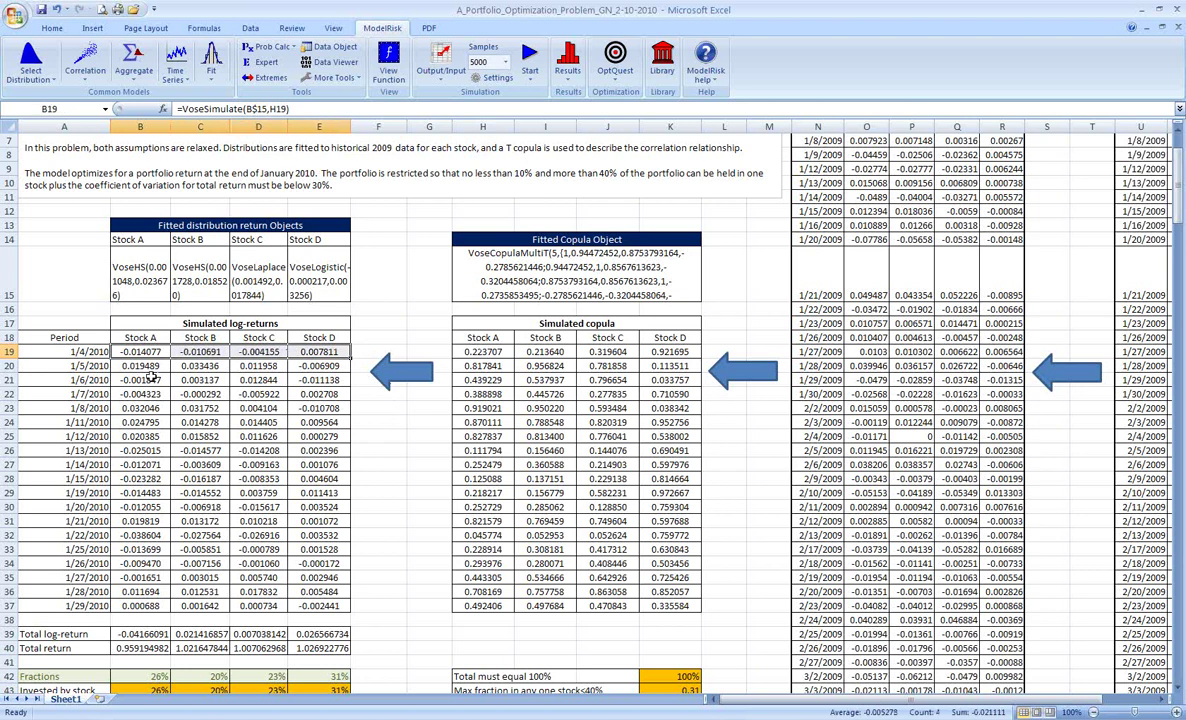
left_click_drag(140, 366, 311, 367)
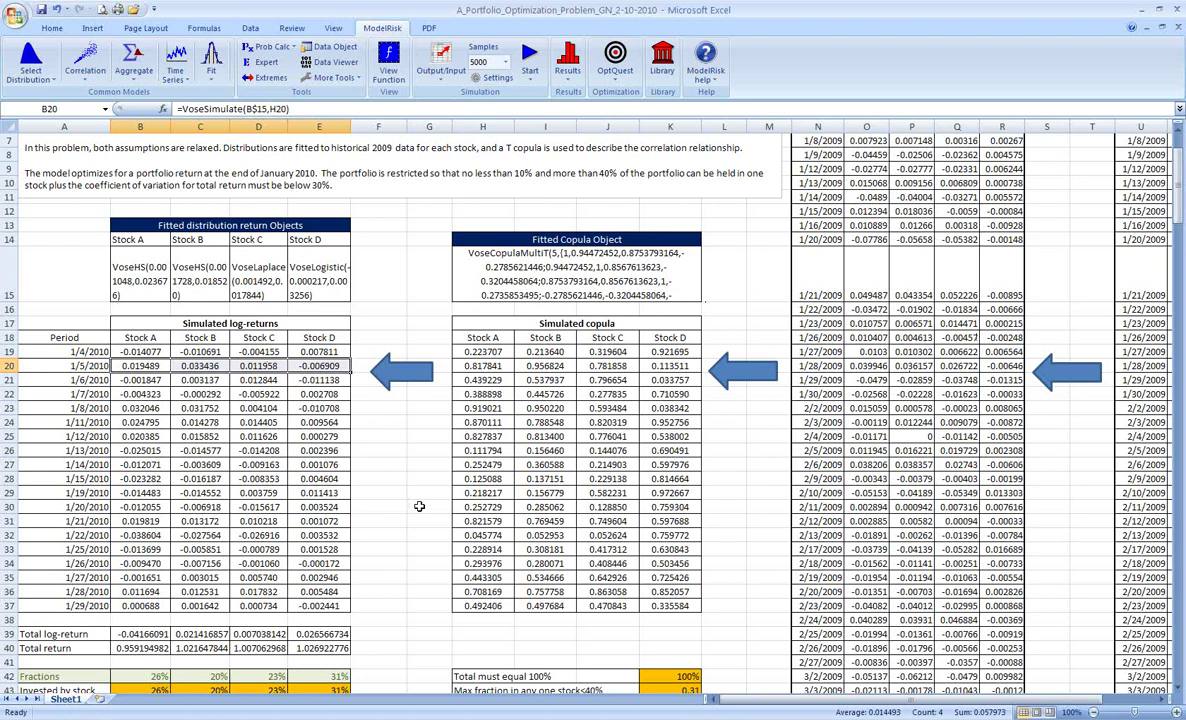
Step: Inspect how Stock A's simulated log-returns feed its Total log-return and the Total return formulas across all four stocks
scroll(419, 506, "down", 2)
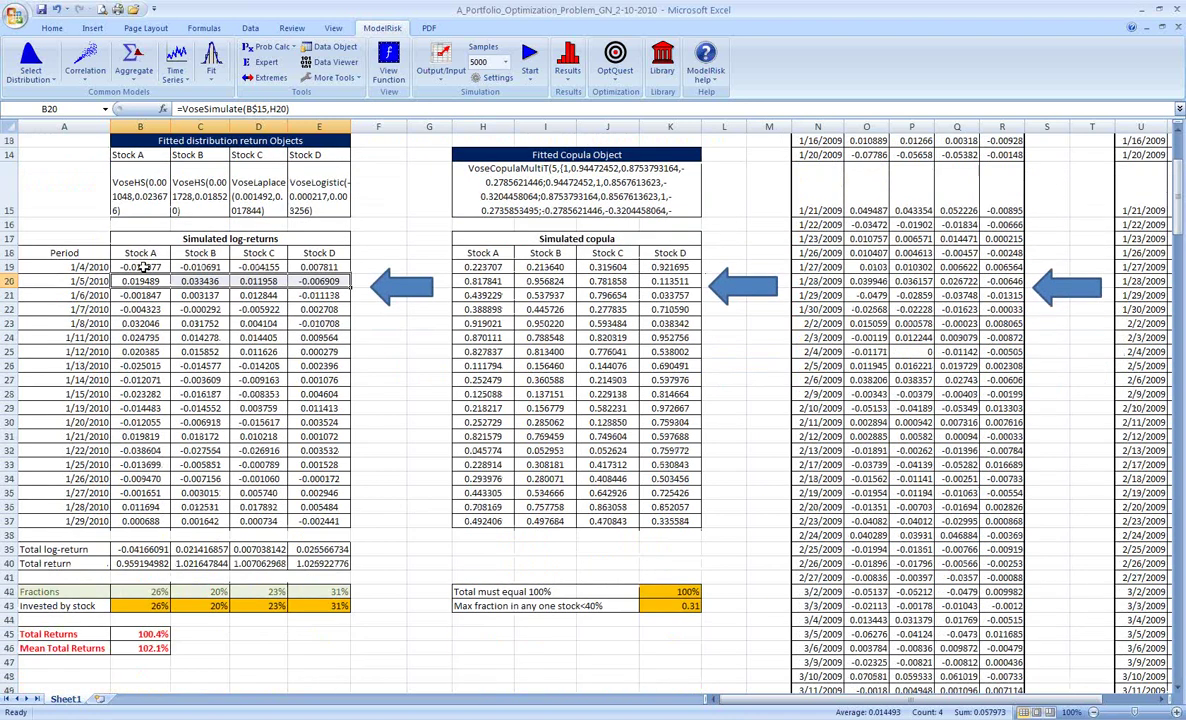
left_click_drag(143, 267, 138, 512)
left_click(140, 549)
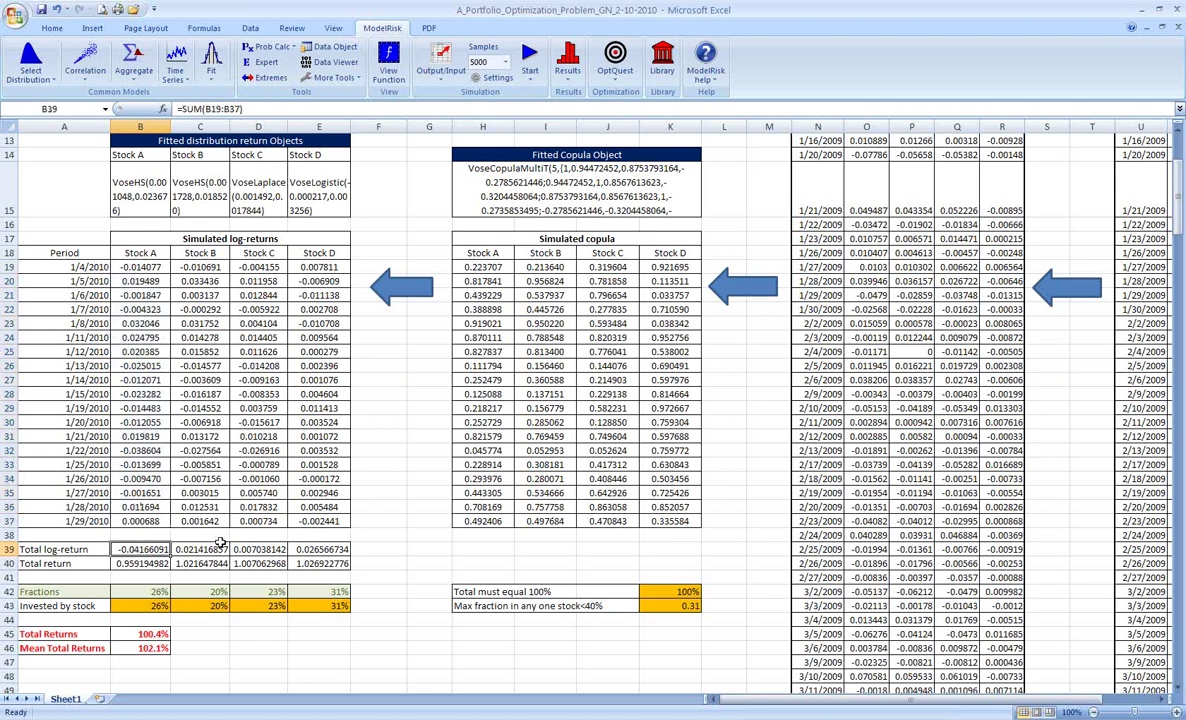
left_click(120, 563)
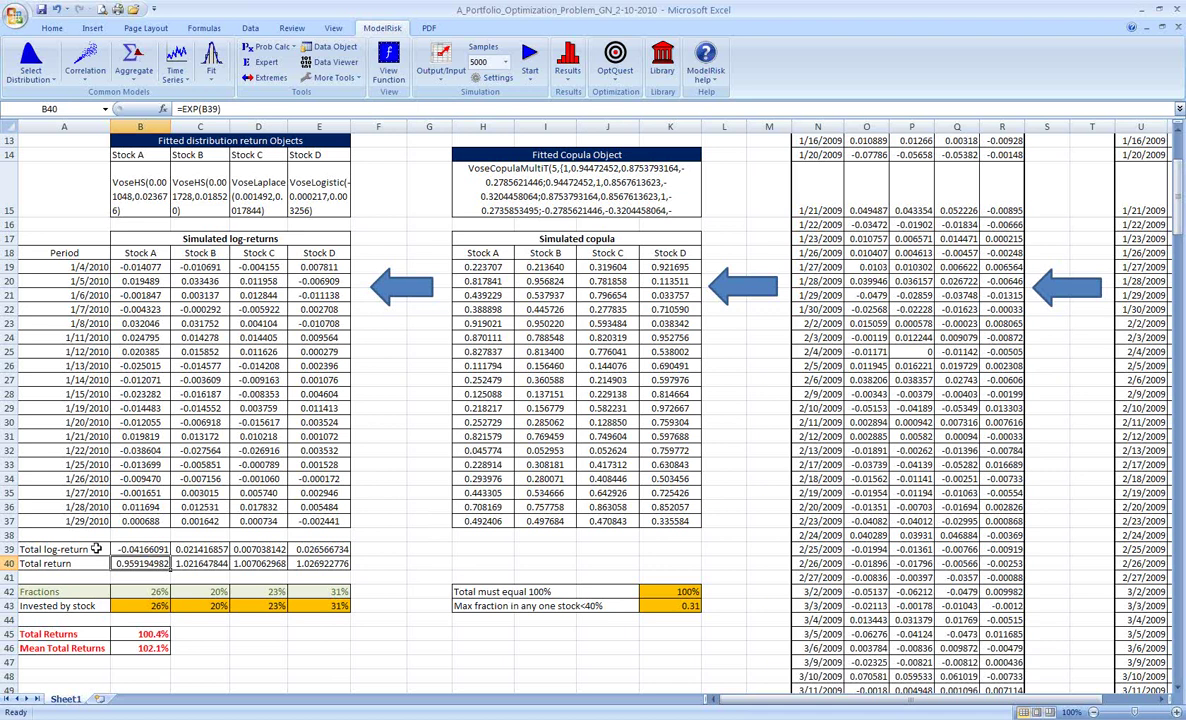
left_click_drag(125, 563, 305, 563)
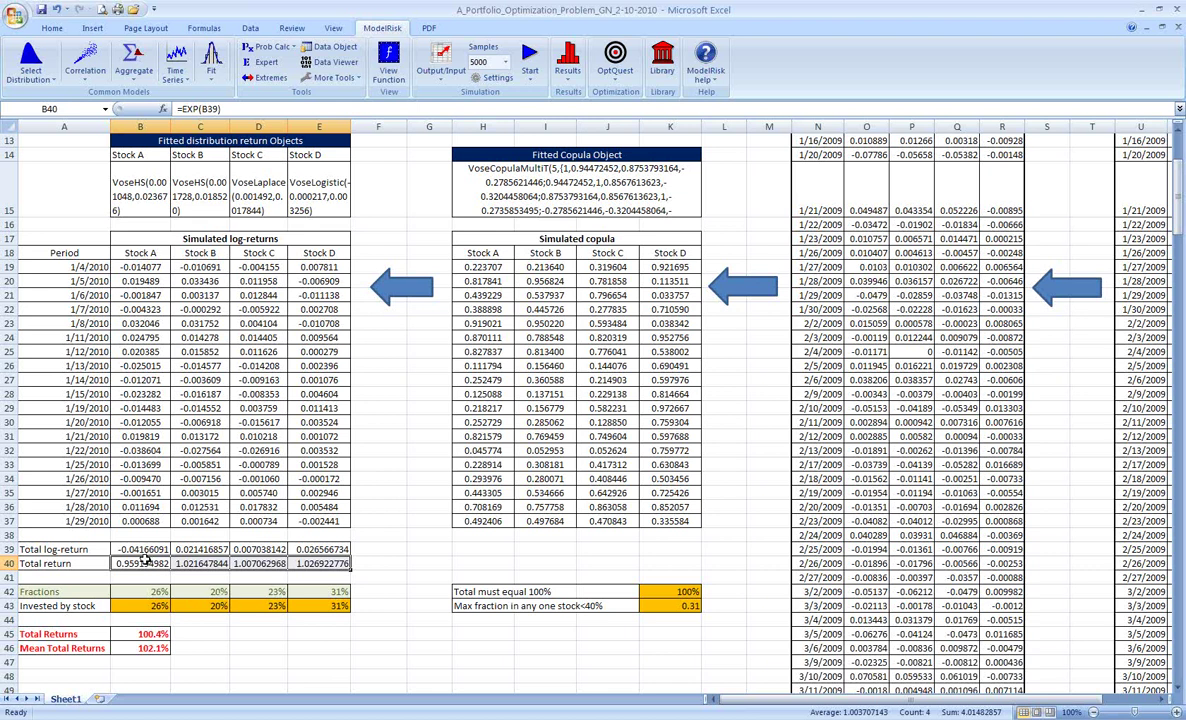
Step: Recalculate the worksheet repeatedly to generate new random samples of the four stocks' total returns
key("F9")
key("F9")
key("F9")
key("F9")
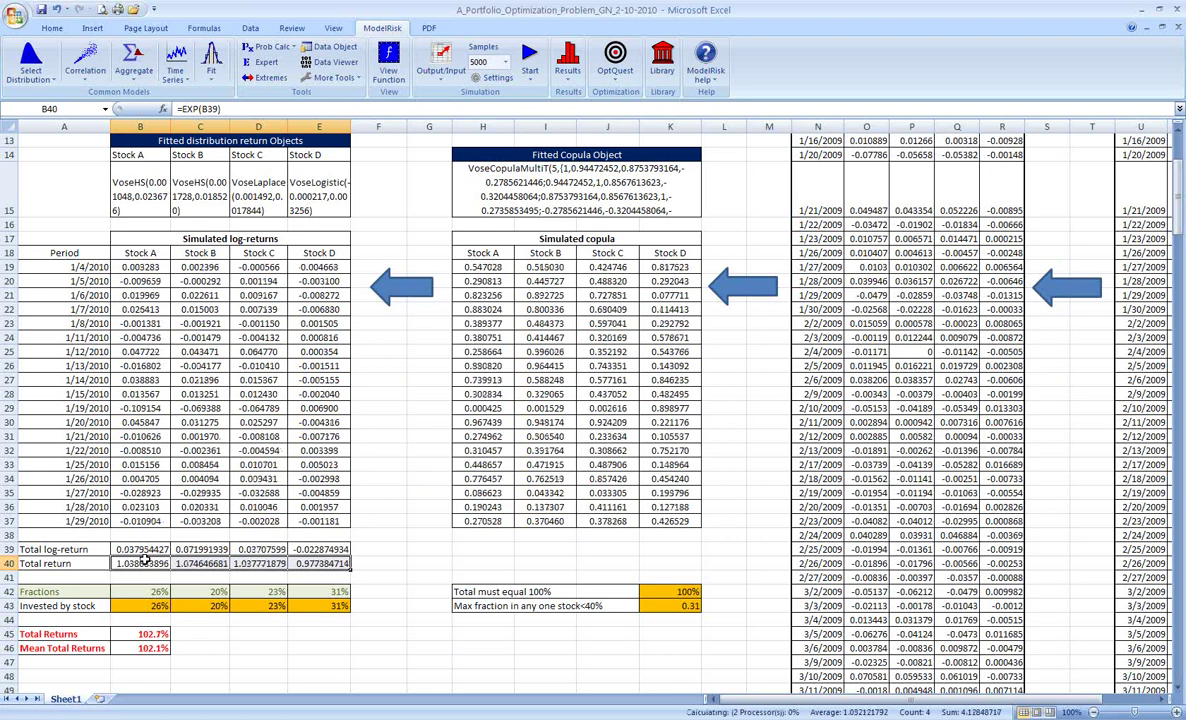
key("F9")
key("F9")
key("F9")
key("F9")
key("F9")
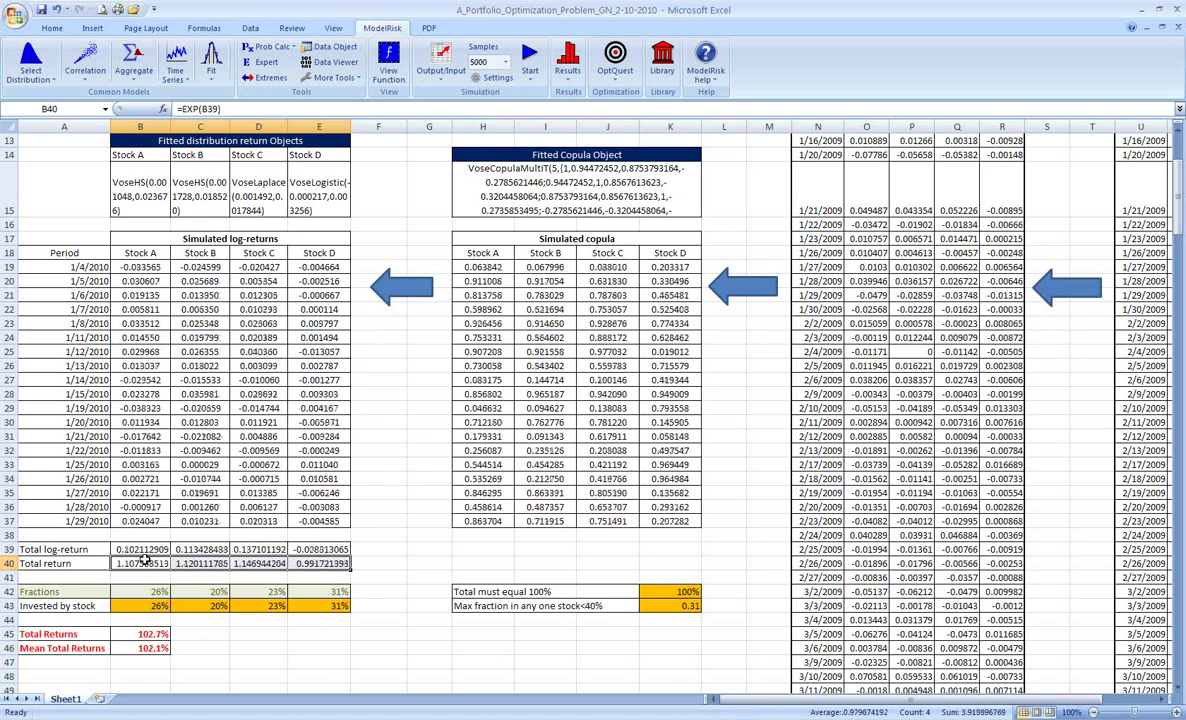
key("F9")
key("F9")
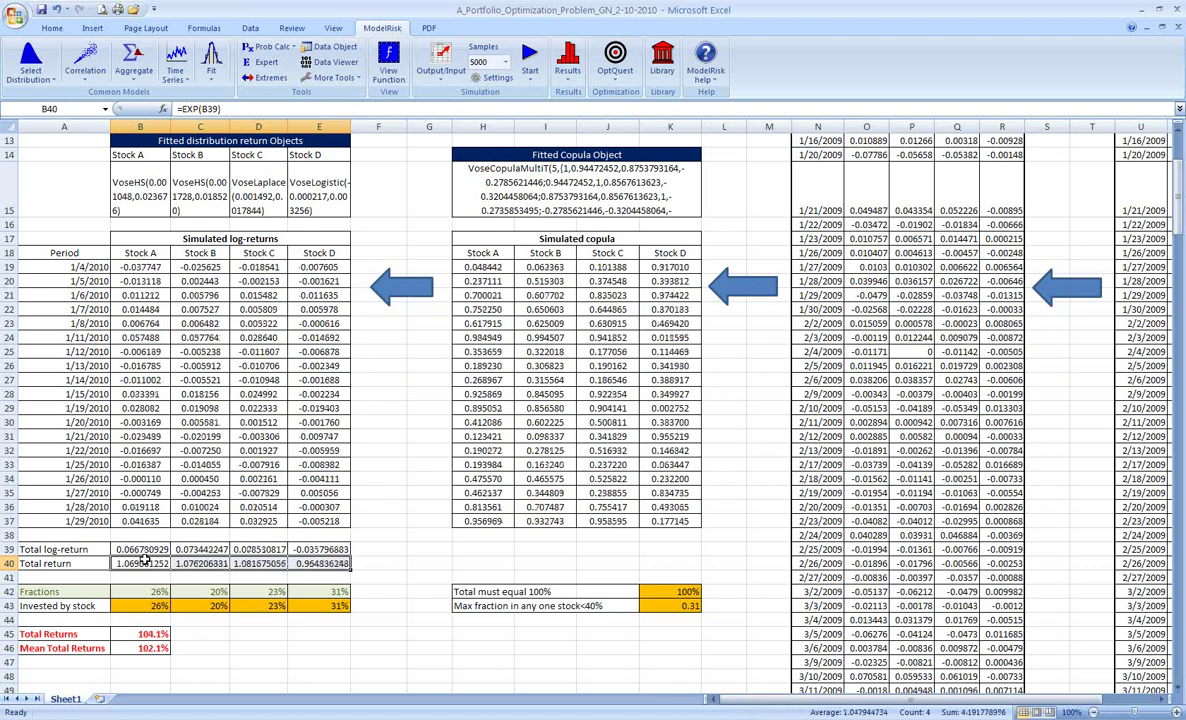
key("F9")
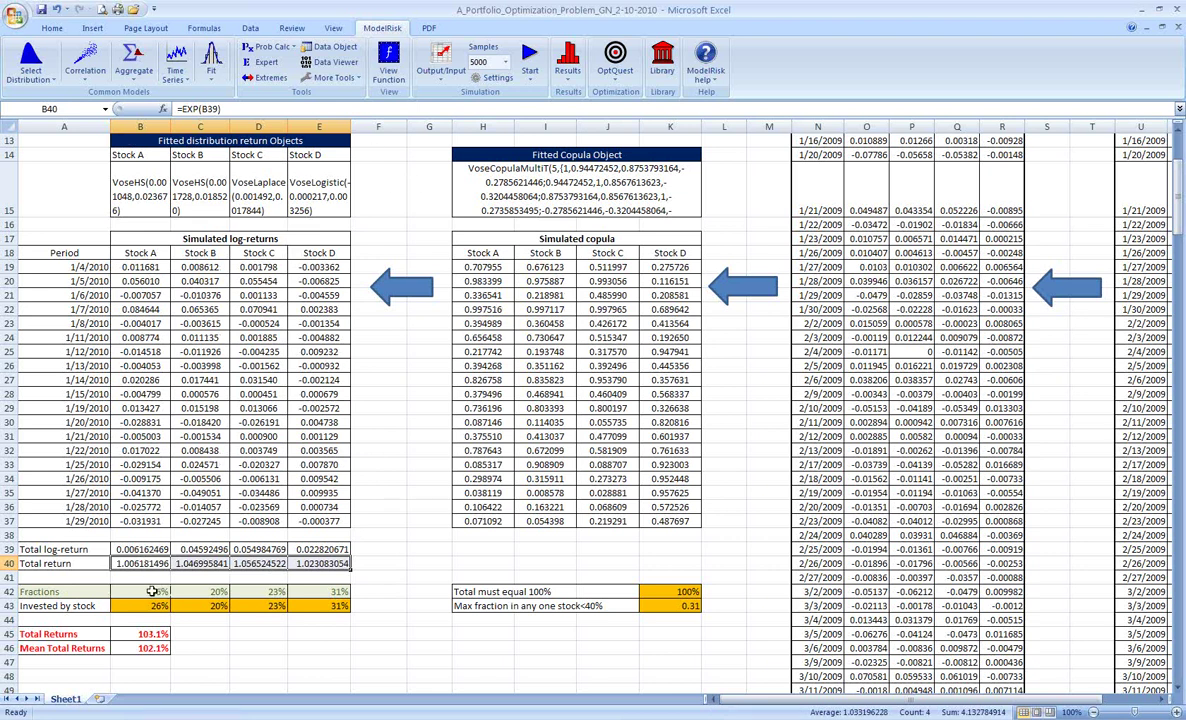
Step: Inspect the Fractions row and the Total Returns formula, recalculating the worksheet repeatedly to resample the portfolio return
left_click_drag(140, 591, 320, 591)
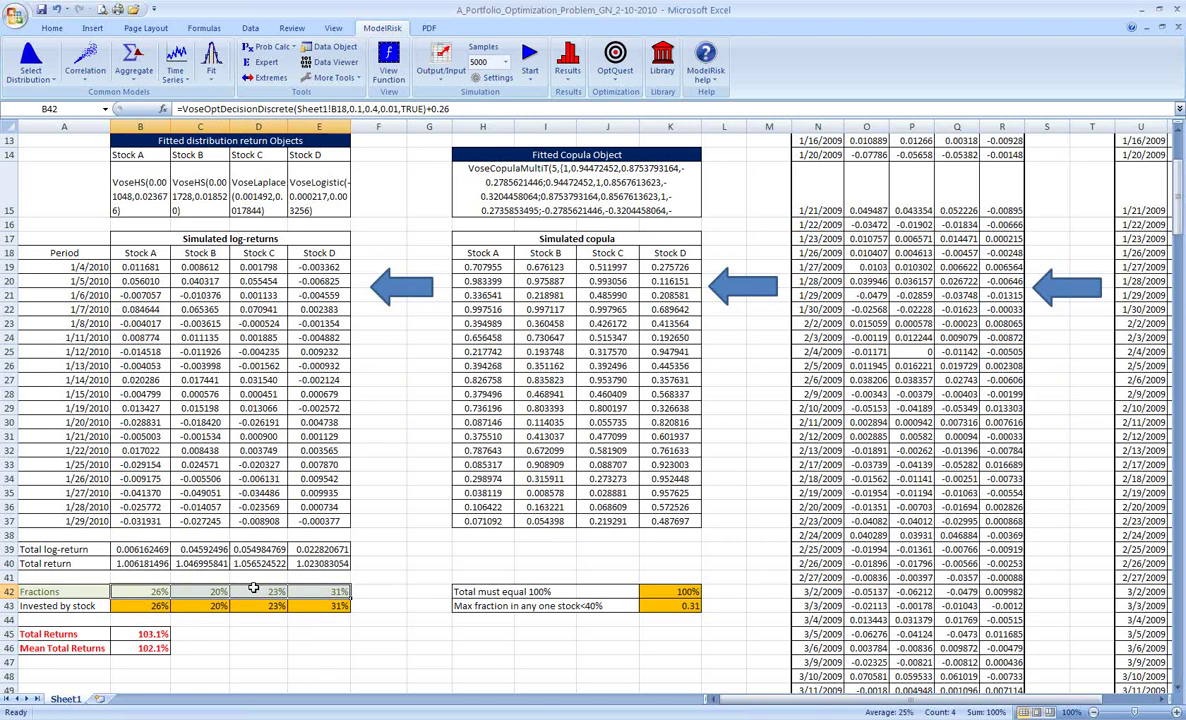
left_click(140, 634)
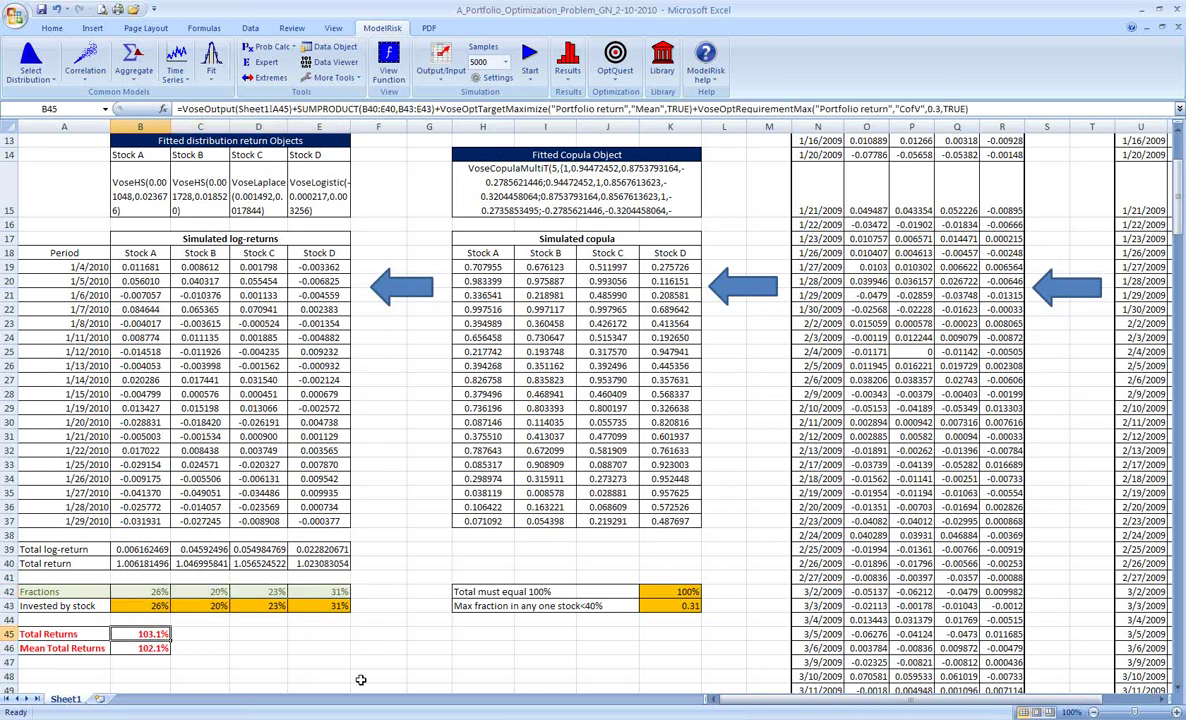
key("F9")
key("F9")
key("F9")
key("F9")
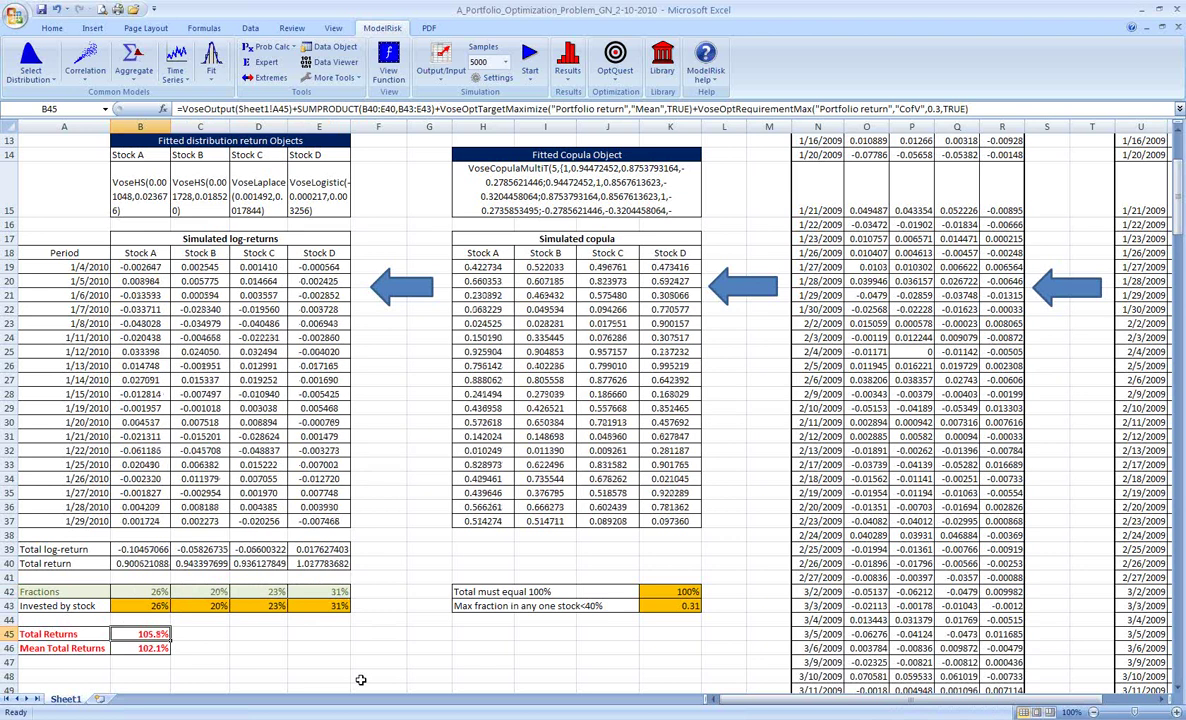
key("F9")
key("F9")
key("F9")
key("F9")
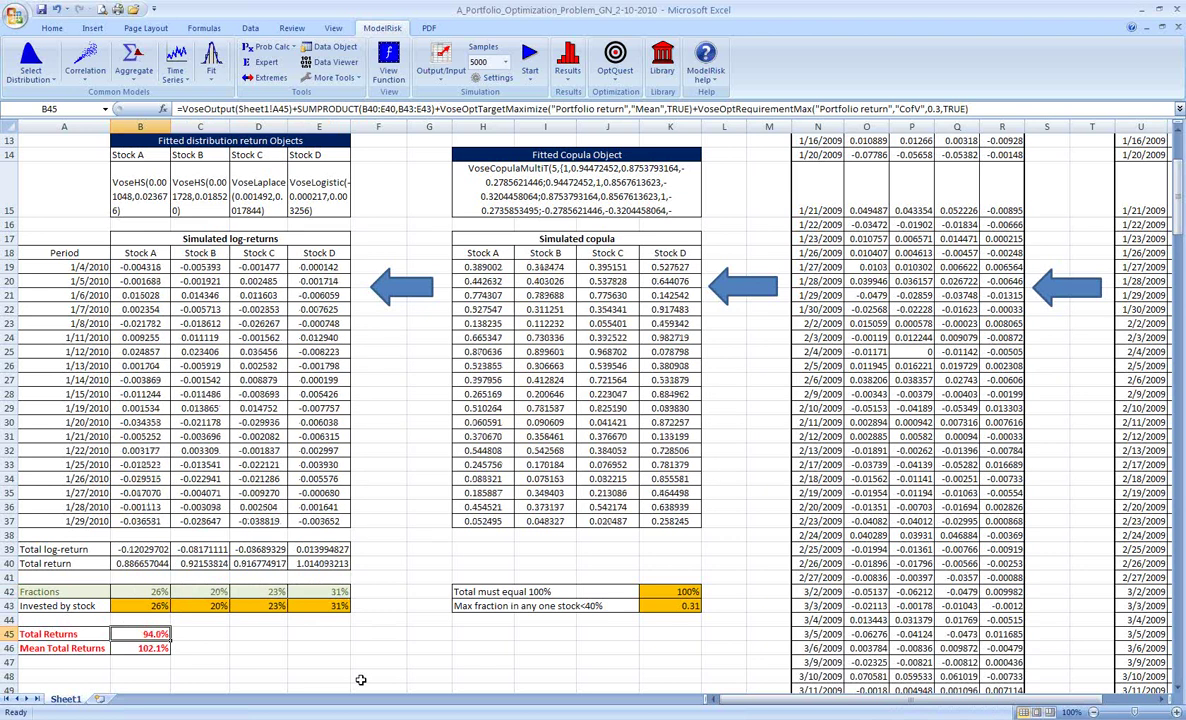
key("F9")
key("F9")
key("F9")
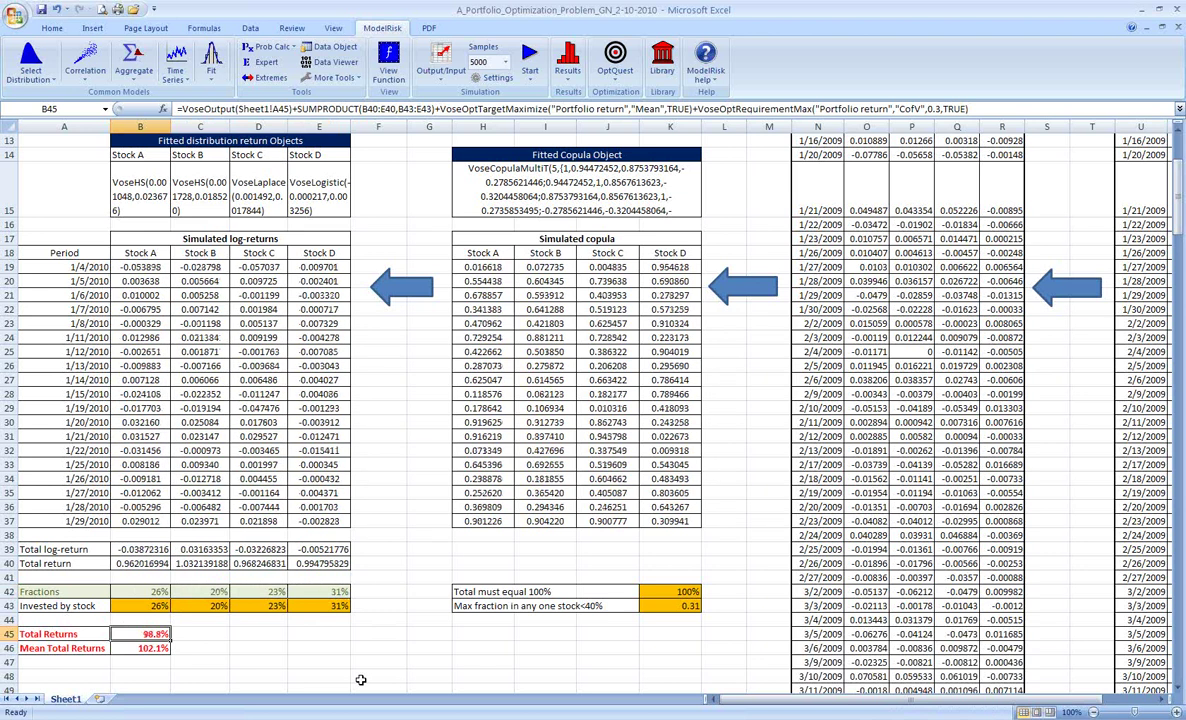
Step: Review the OptQuest optimization settings, covering targets, decision variables, decision constraints, simulation requirements and options, and close them
scroll(365, 680, "up", 4)
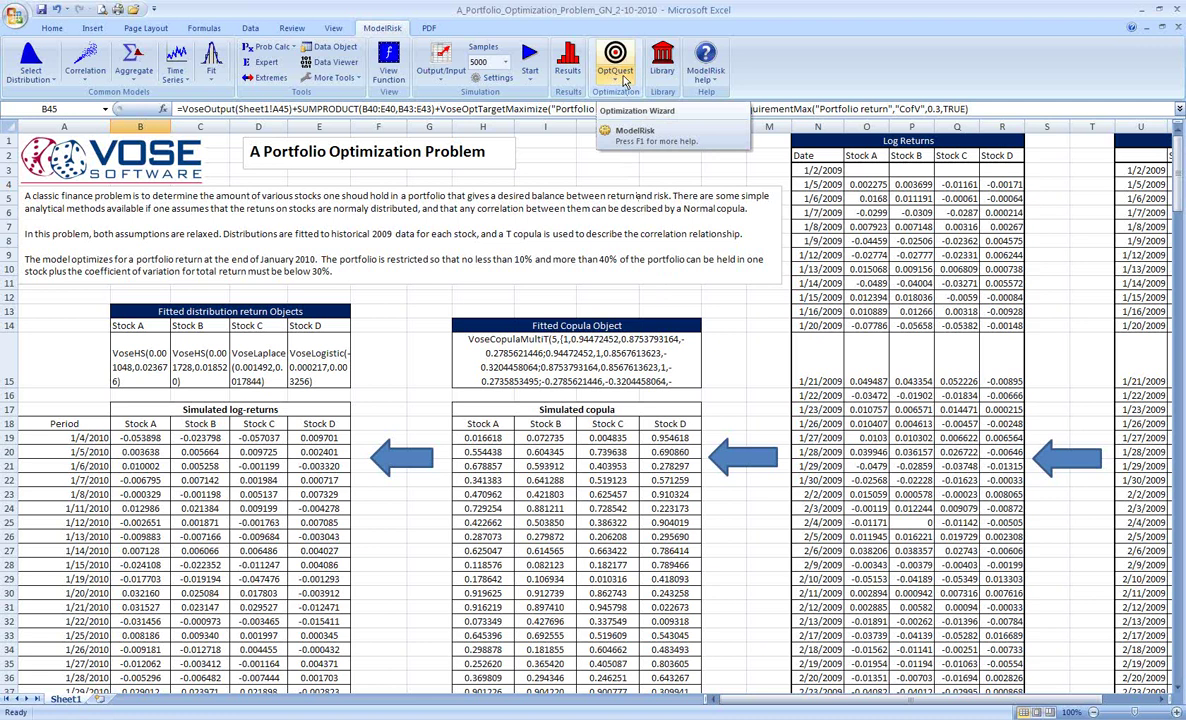
left_click(624, 80)
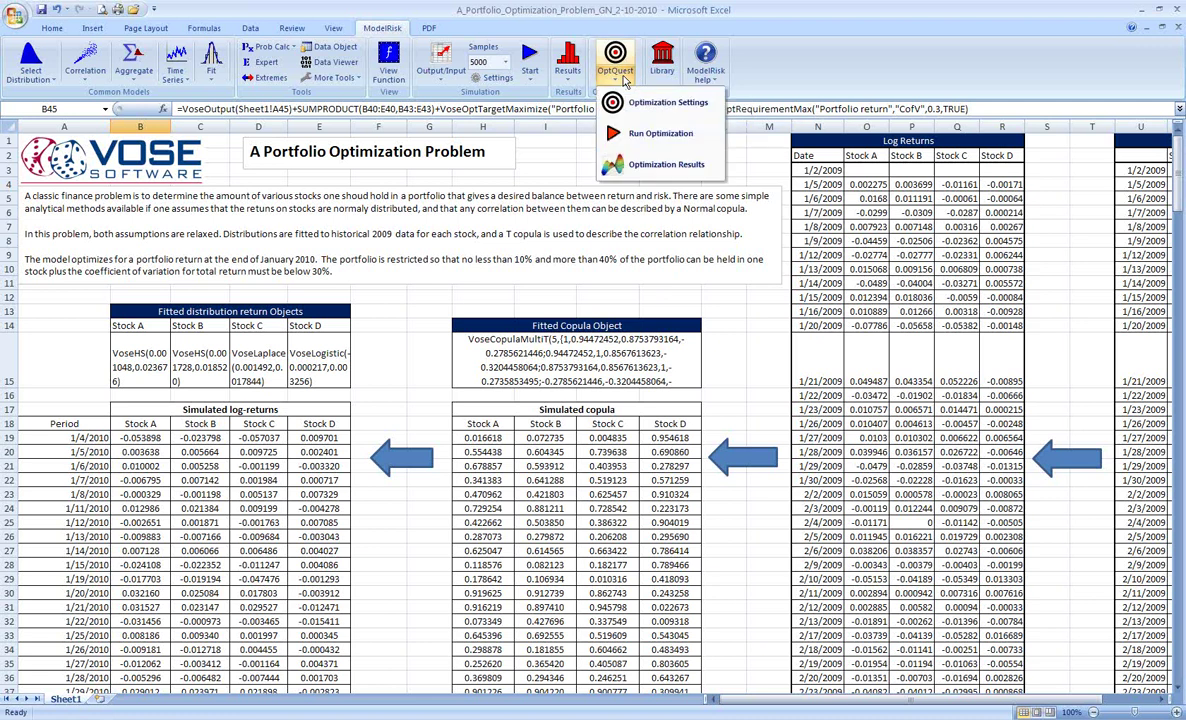
left_click(632, 103)
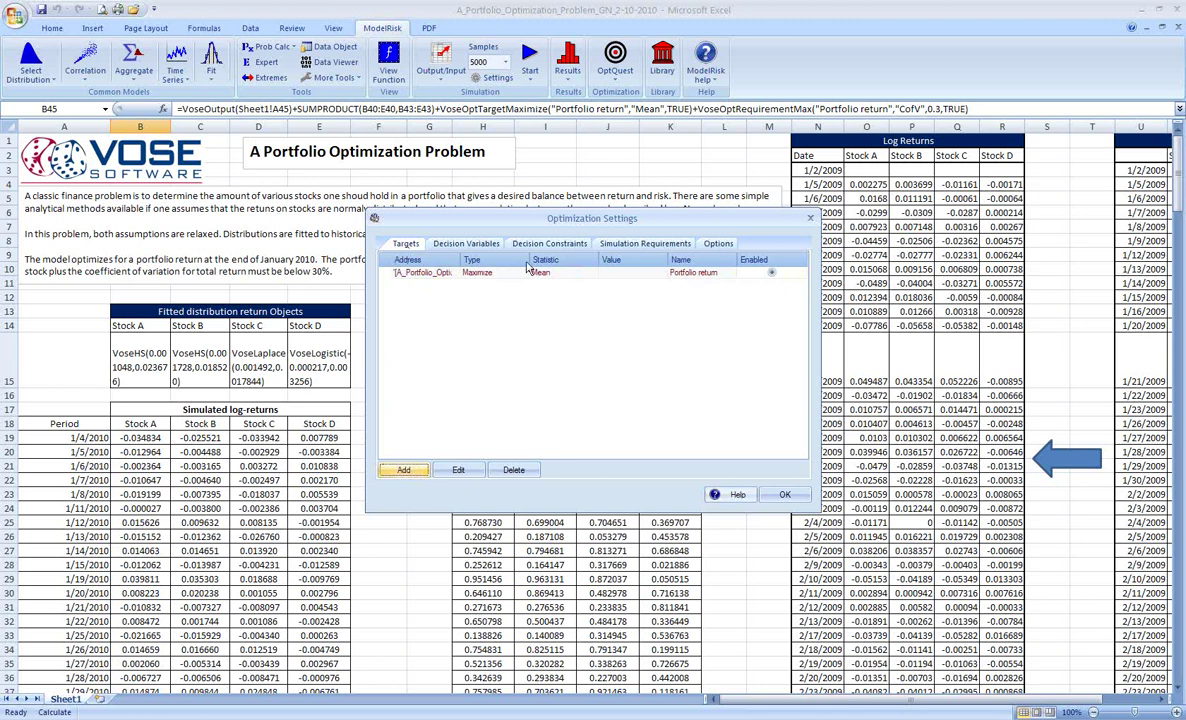
left_click(463, 243)
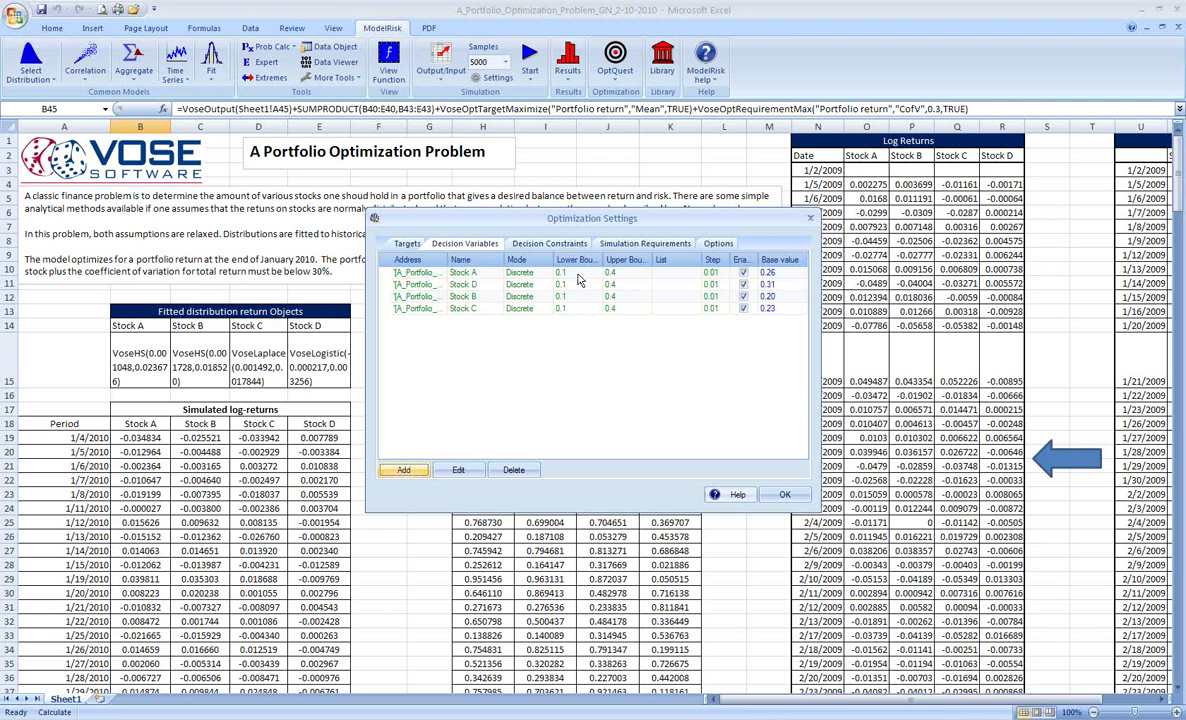
left_click(525, 243)
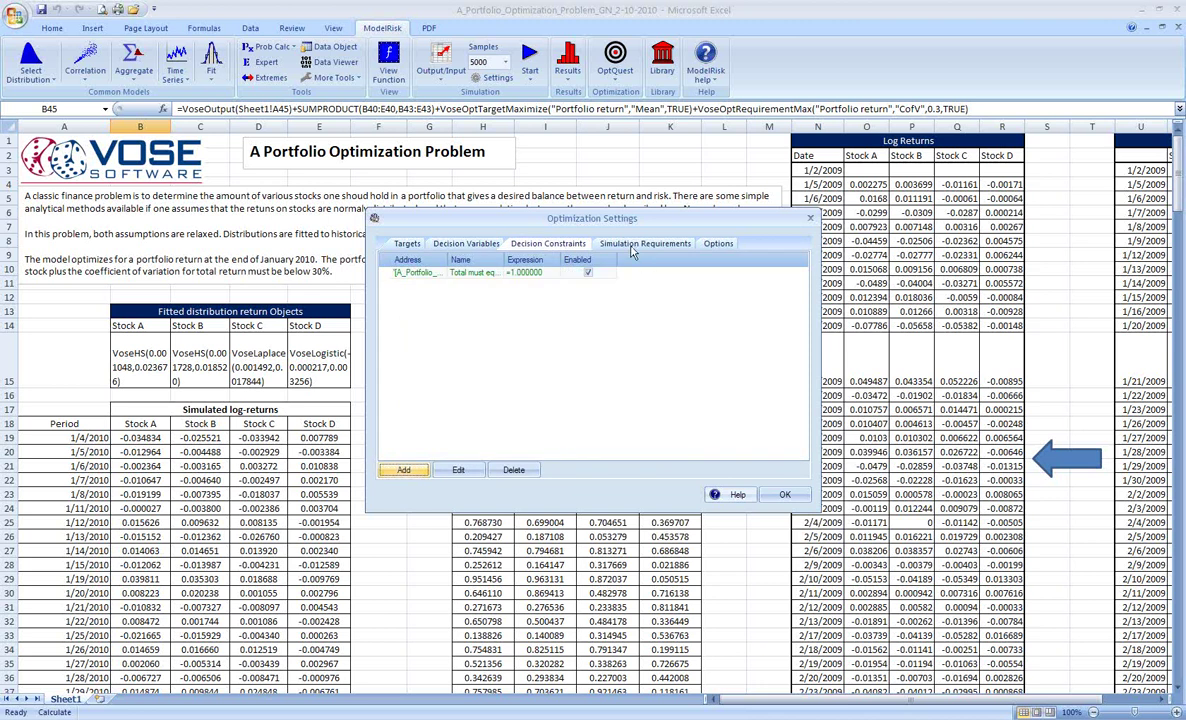
left_click(632, 245)
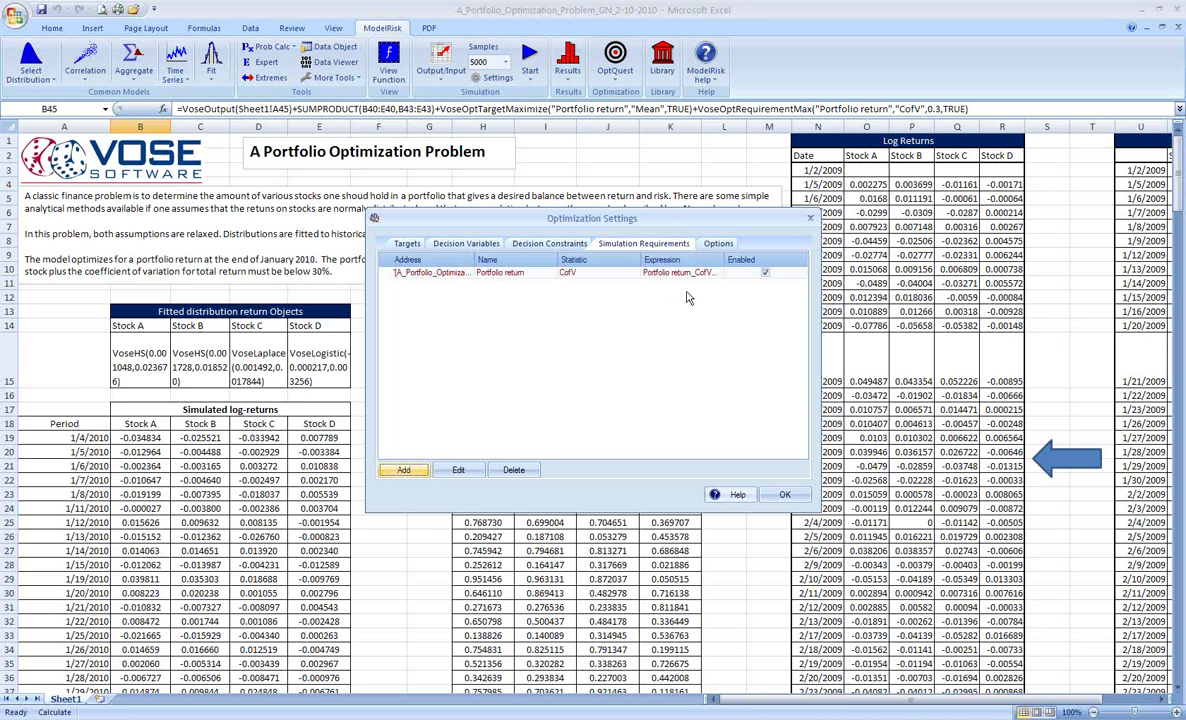
left_click(716, 243)
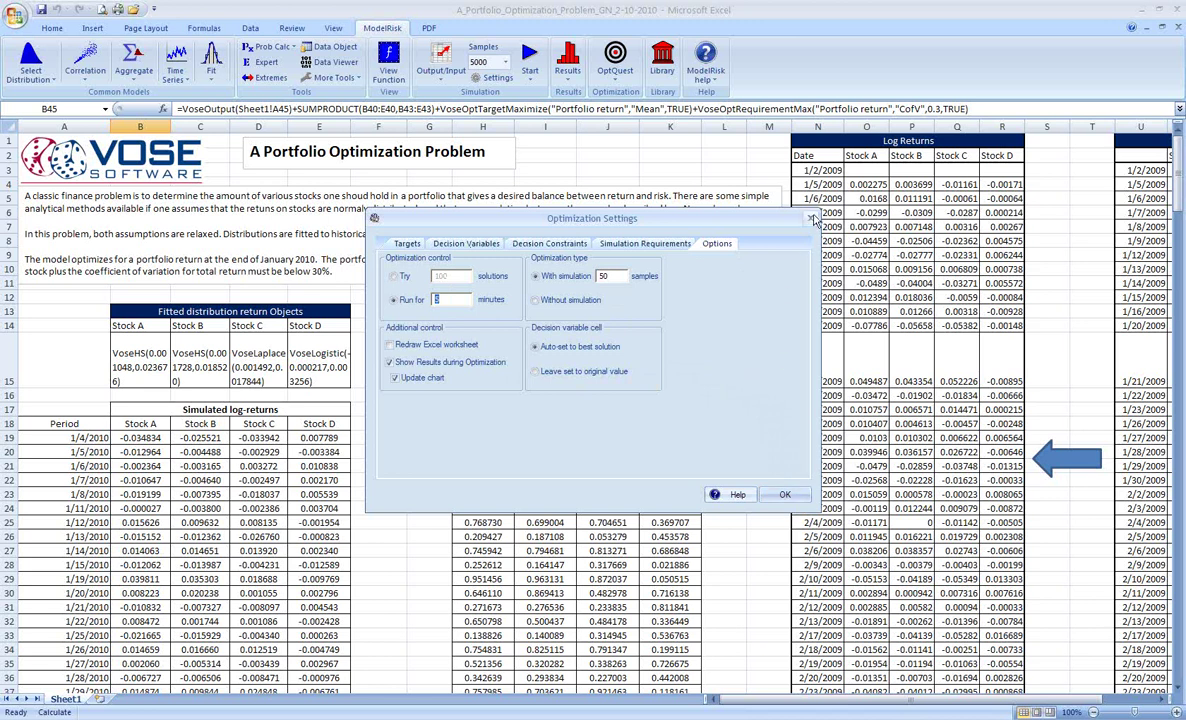
key("Return")
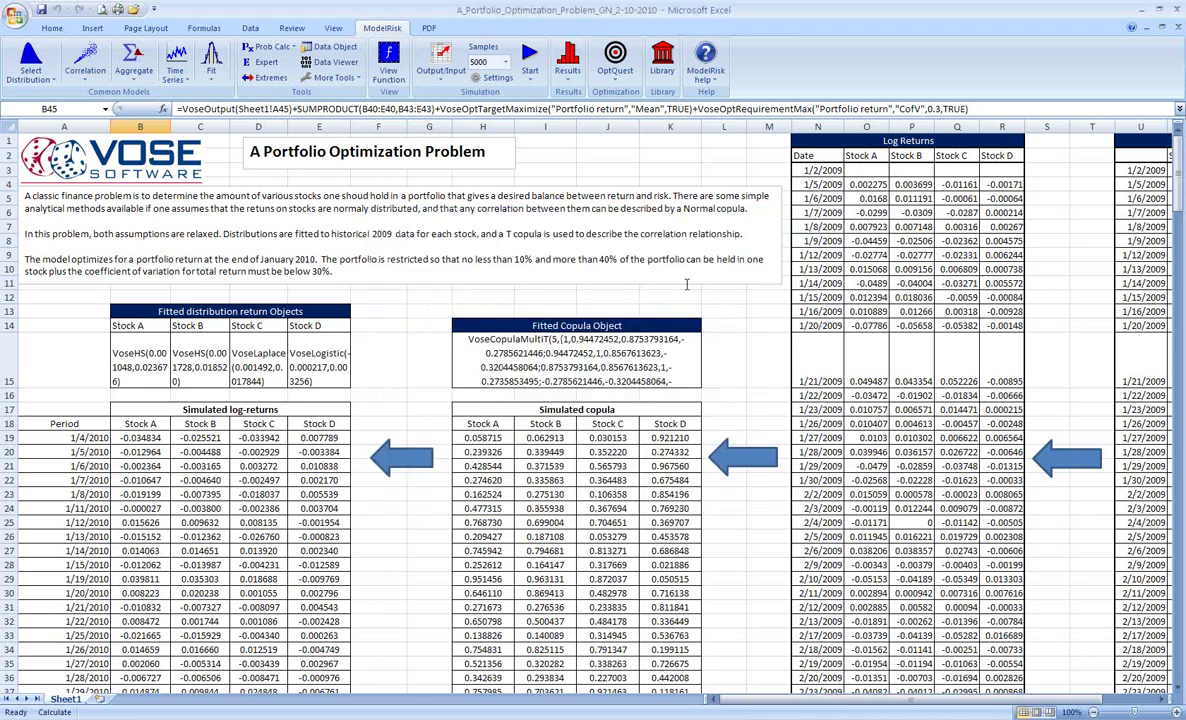
Step: Inspect the Fractions of Stocks A to D and the Total Returns cell in the portfolio summary
scroll(405, 463, "down", 5)
scroll(405, 463, "down", 2)
left_click_drag(140, 423, 320, 423)
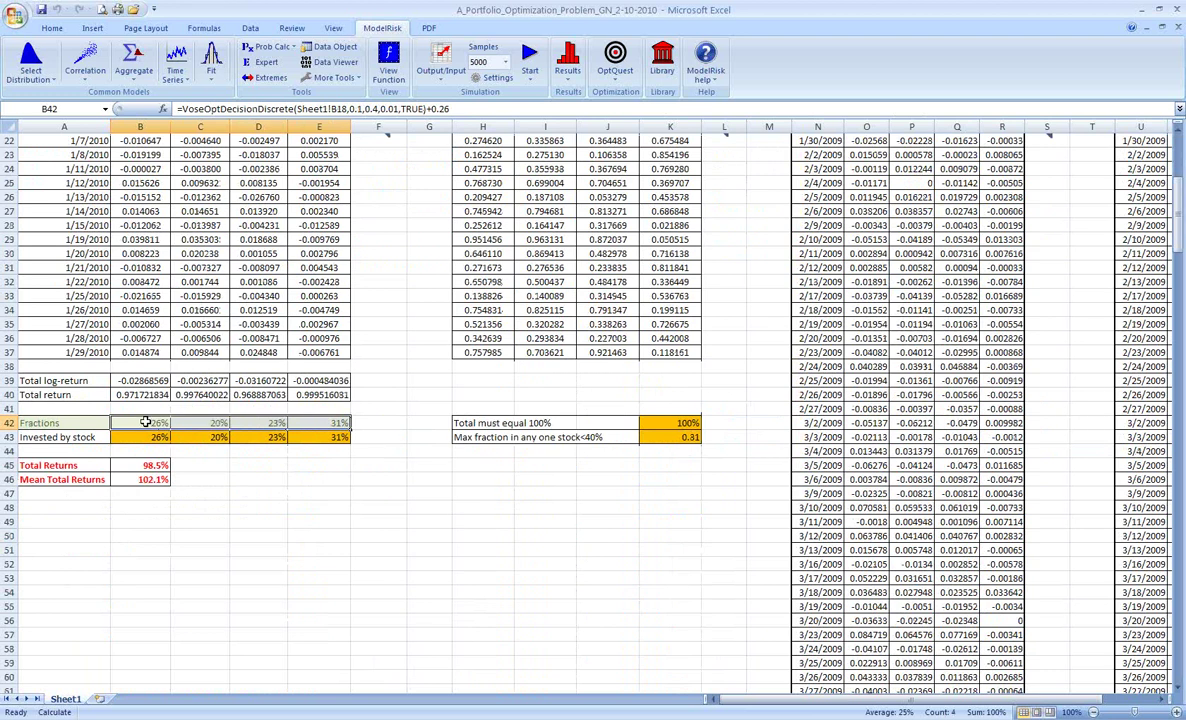
left_click_drag(155, 422, 318, 426)
left_click(131, 467)
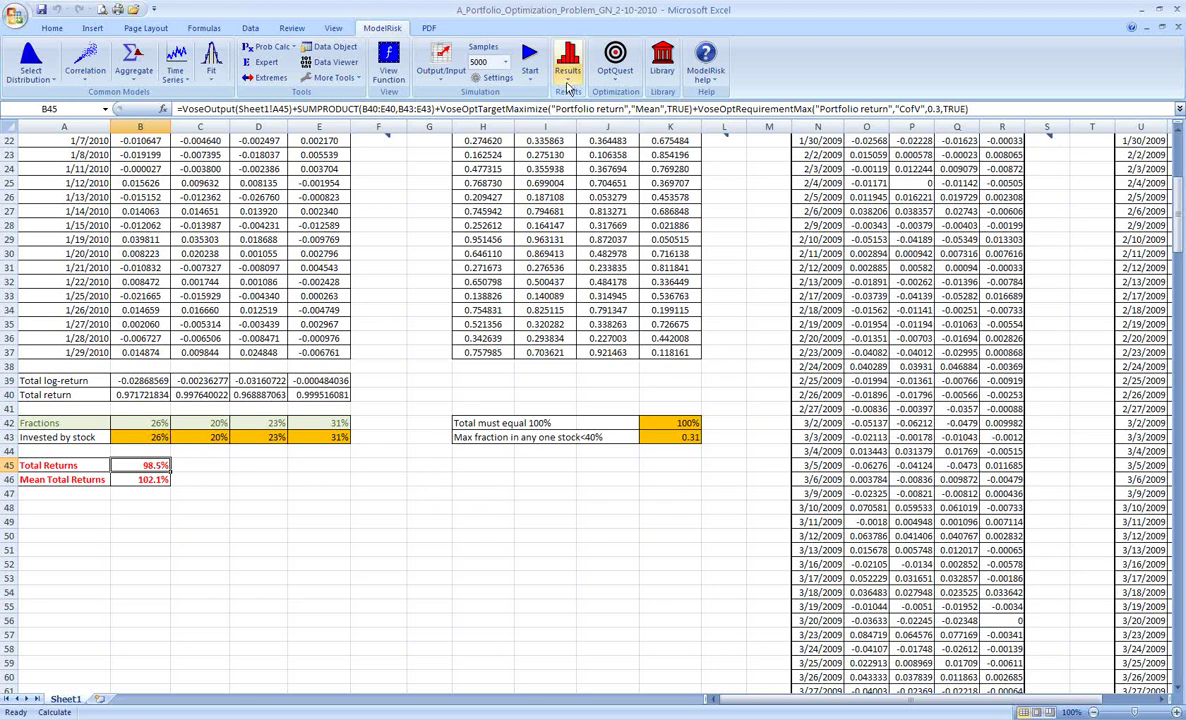
Step: Review the optimization results, including the best solution and the ranked solution analysis, and close them
left_click(568, 85)
left_click(612, 78)
left_click(666, 170)
left_click_drag(675, 155, 650, 143)
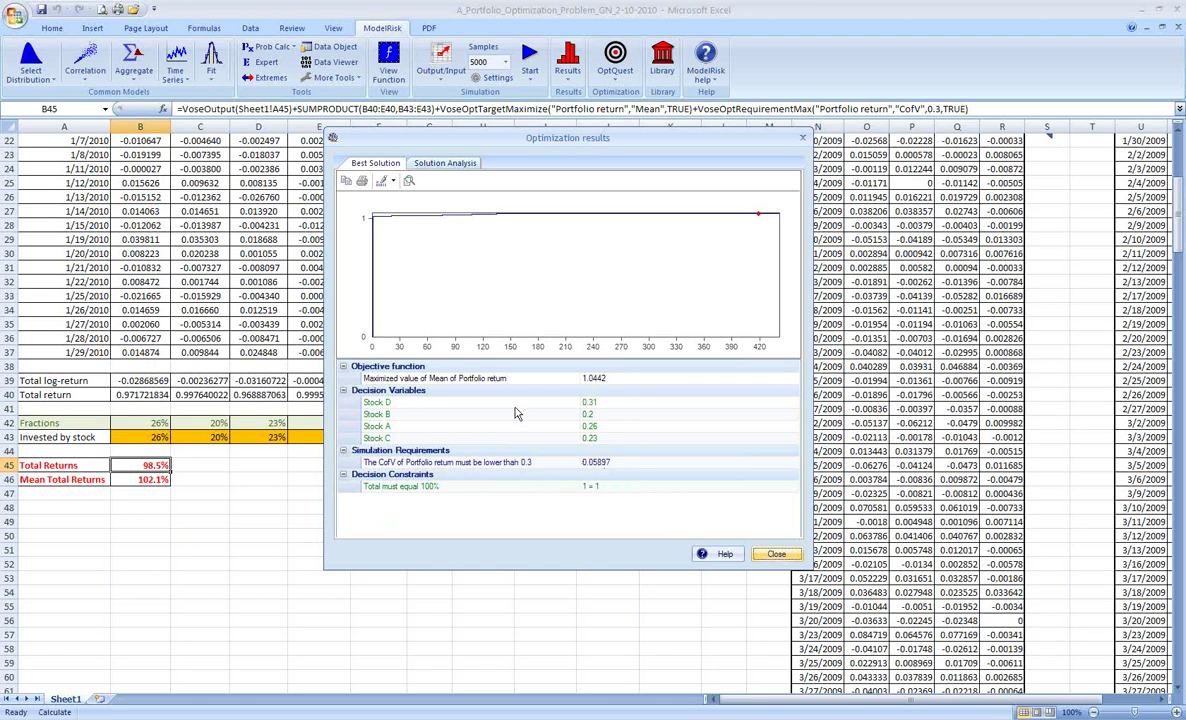
left_click(426, 162)
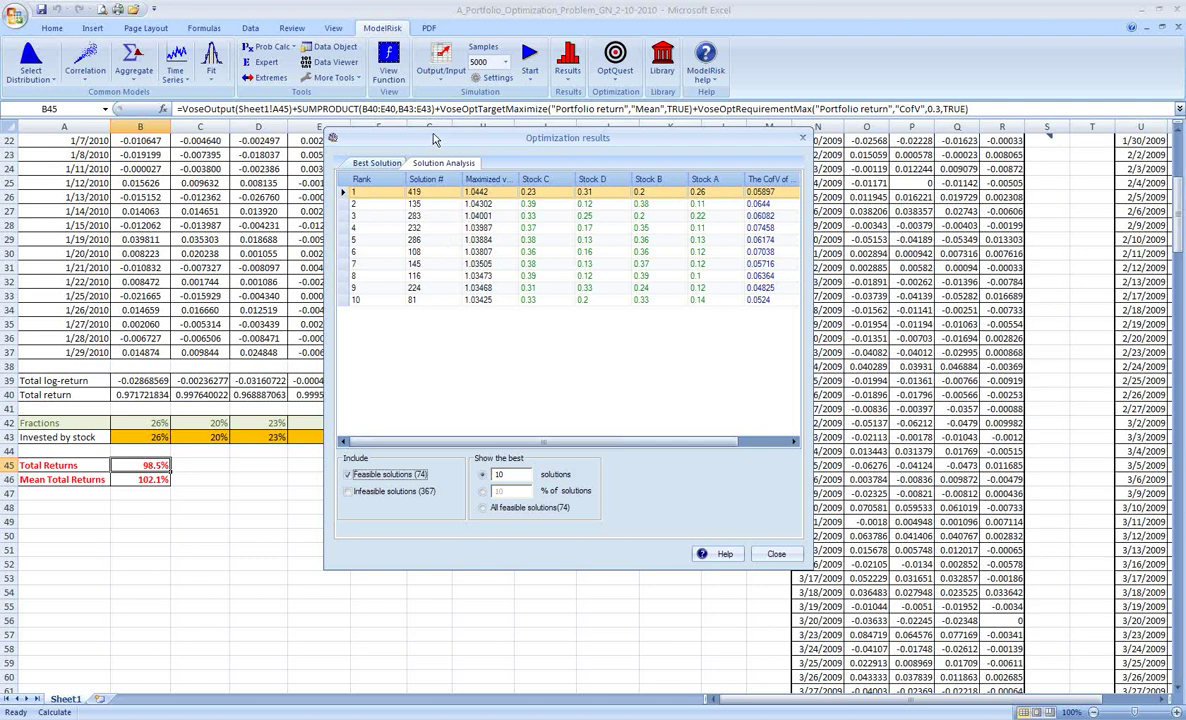
left_click_drag(434, 139, 434, 136)
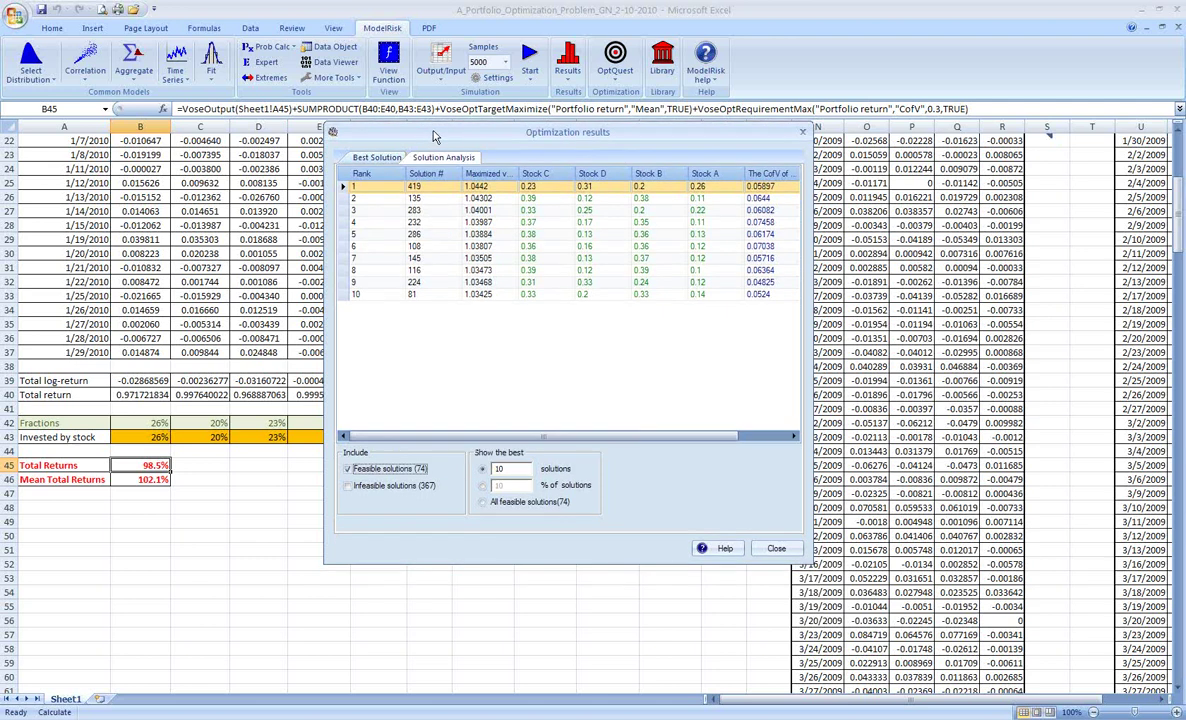
left_click(776, 548)
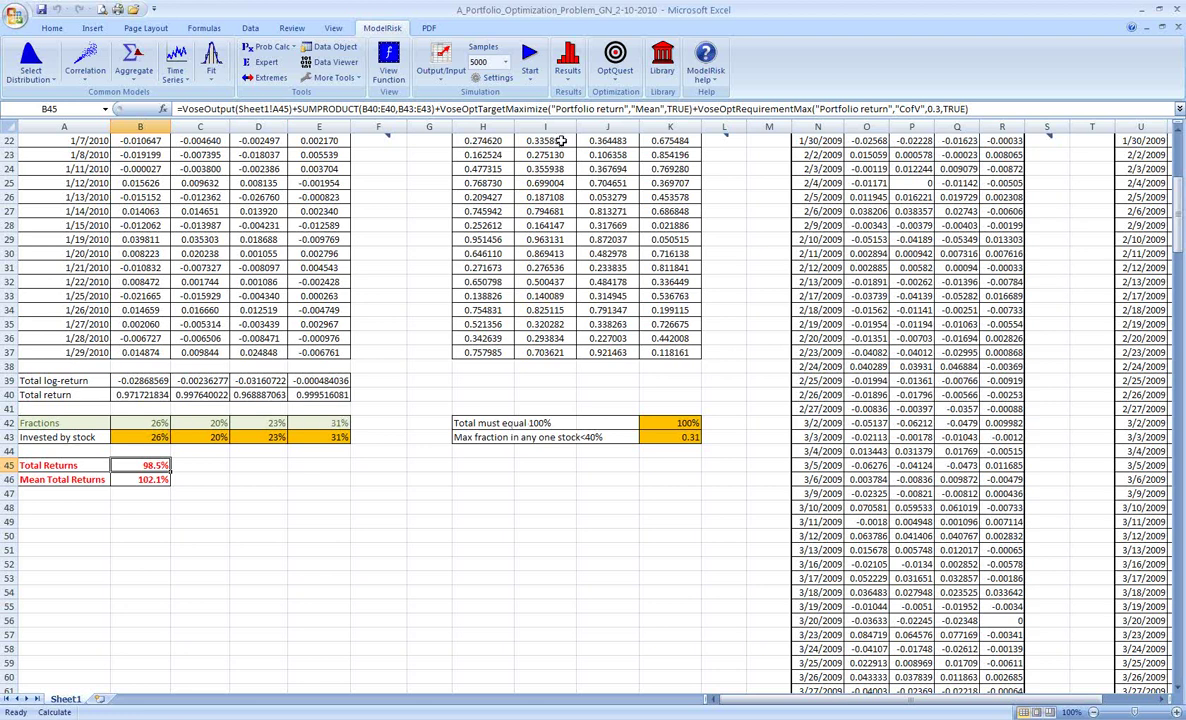
Step: View the simulation results histogram for Total Returns with its percentile markers, and inspect the Mean Total Returns formula
left_click(567, 83)
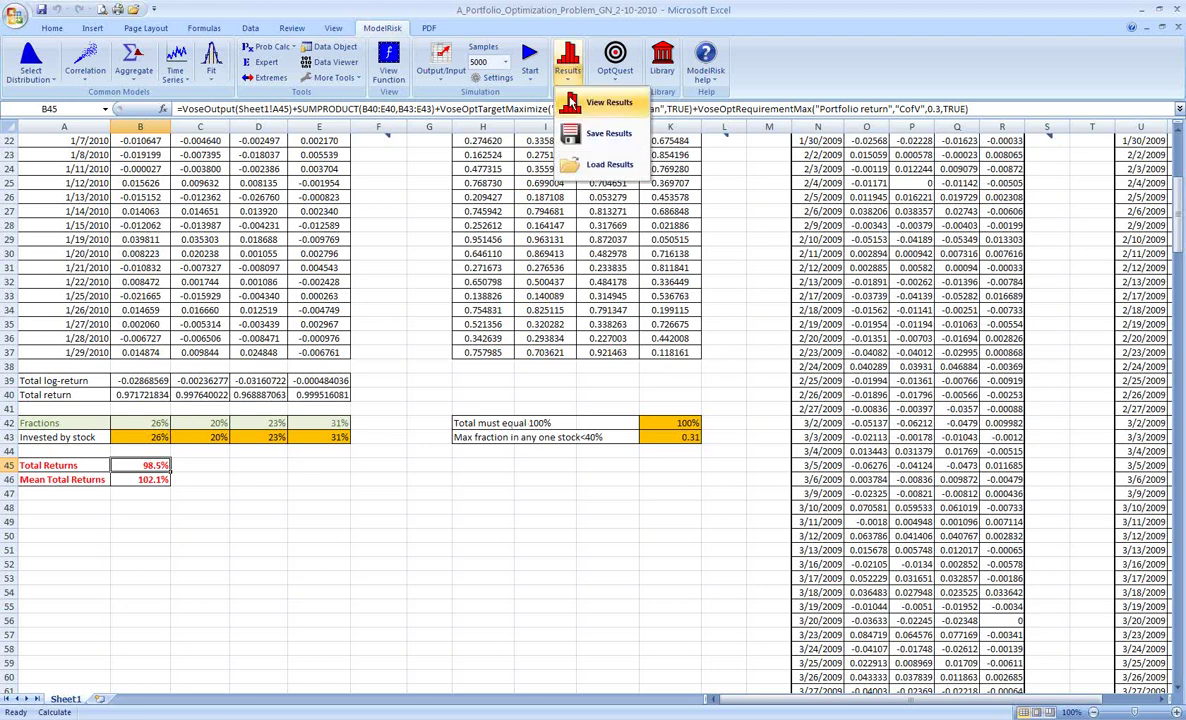
left_click(606, 103)
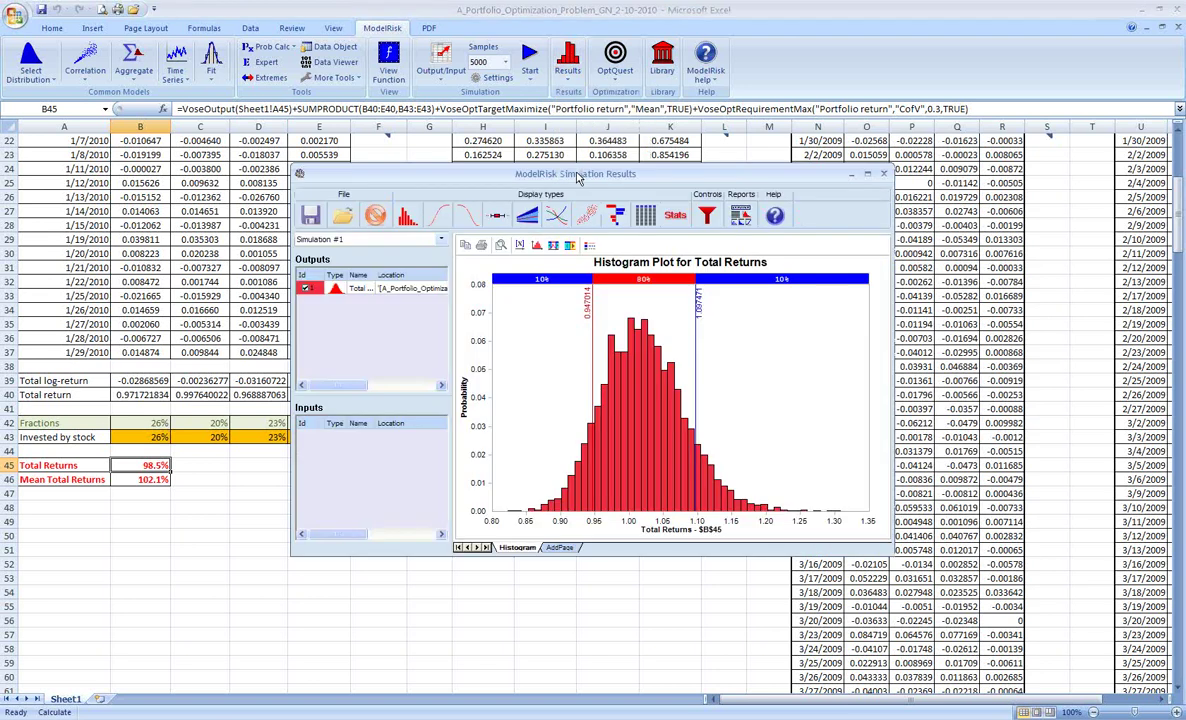
left_click_drag(577, 176, 555, 101)
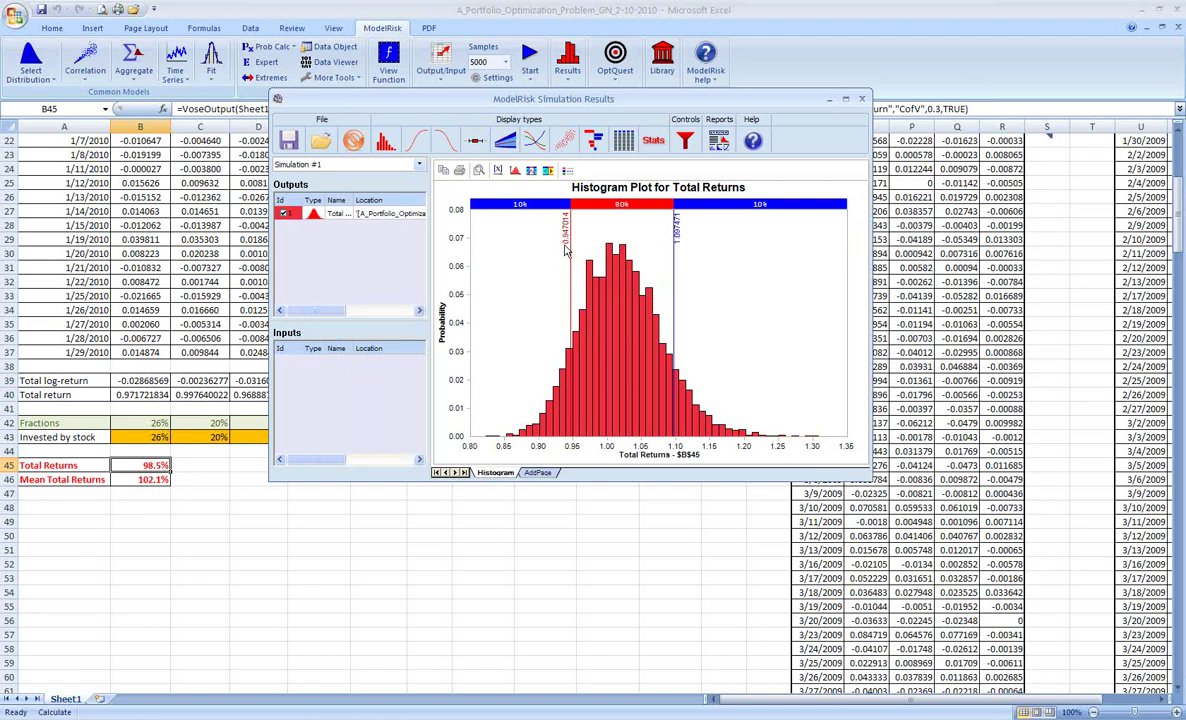
mouse_move(566, 242)
mouse_move(682, 238)
left_click(142, 479)
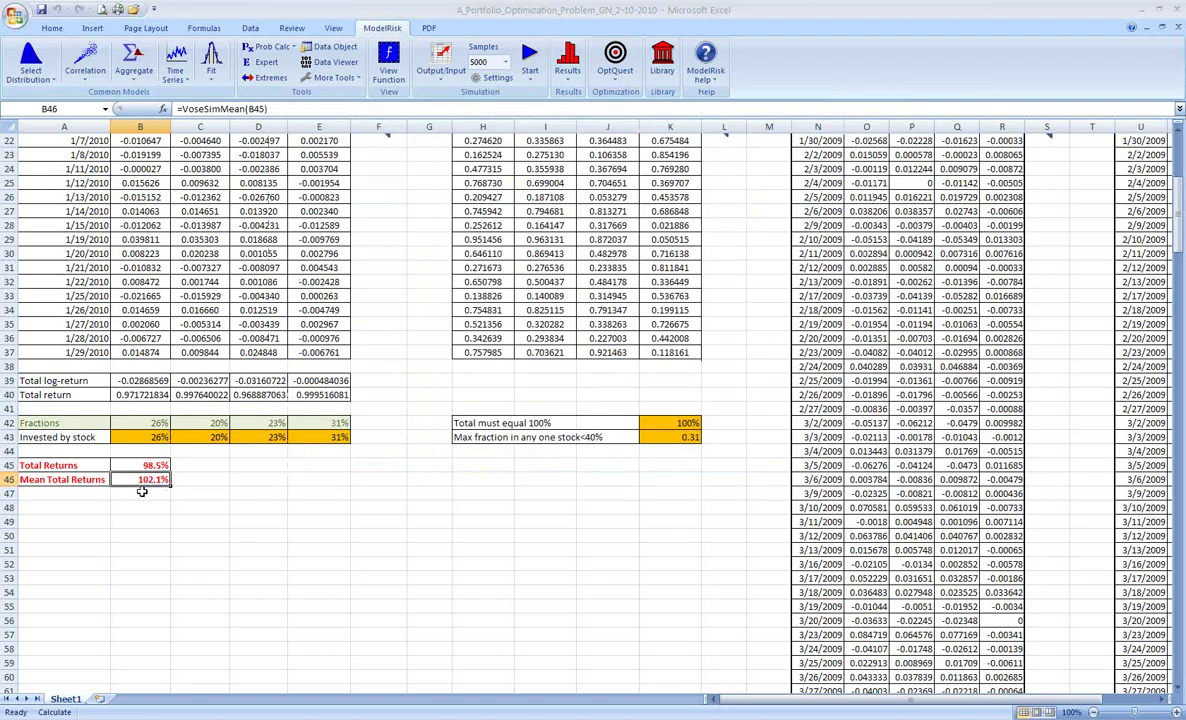